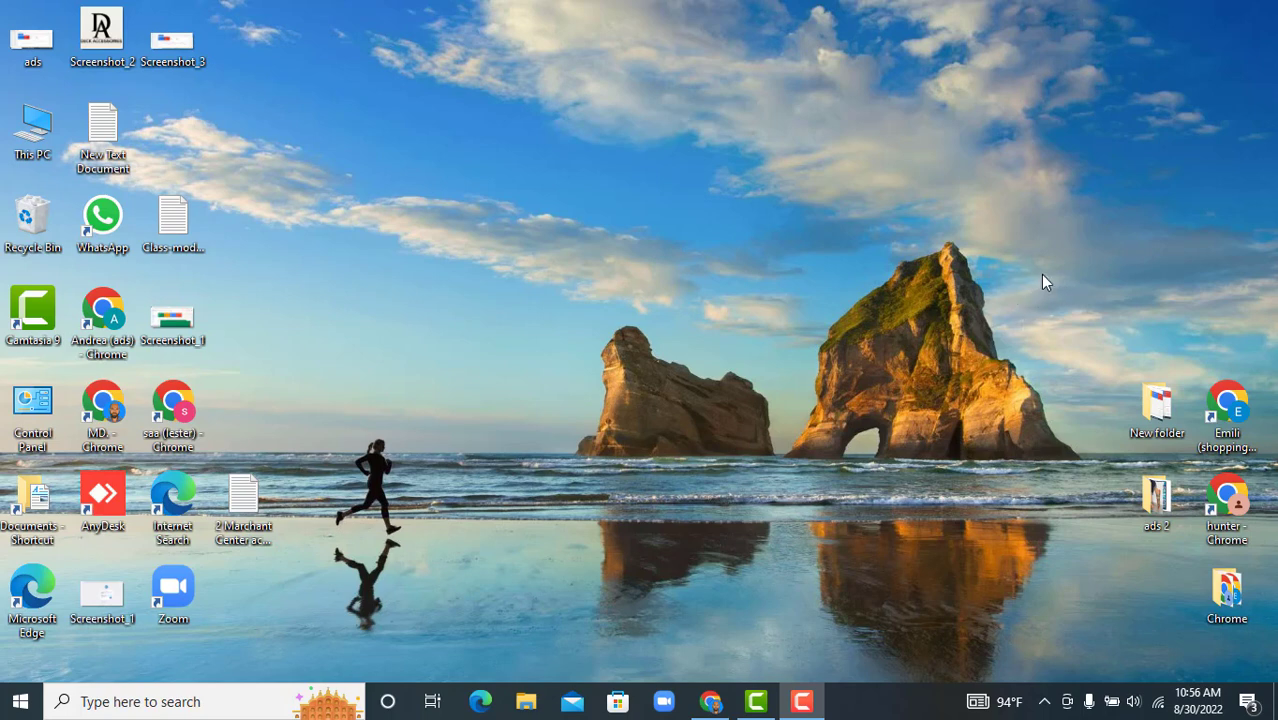
# - Open the shopping Chrome profile in a maximized window and go to smallseotools.com
pyautogui.doubleClick(1209, 406)
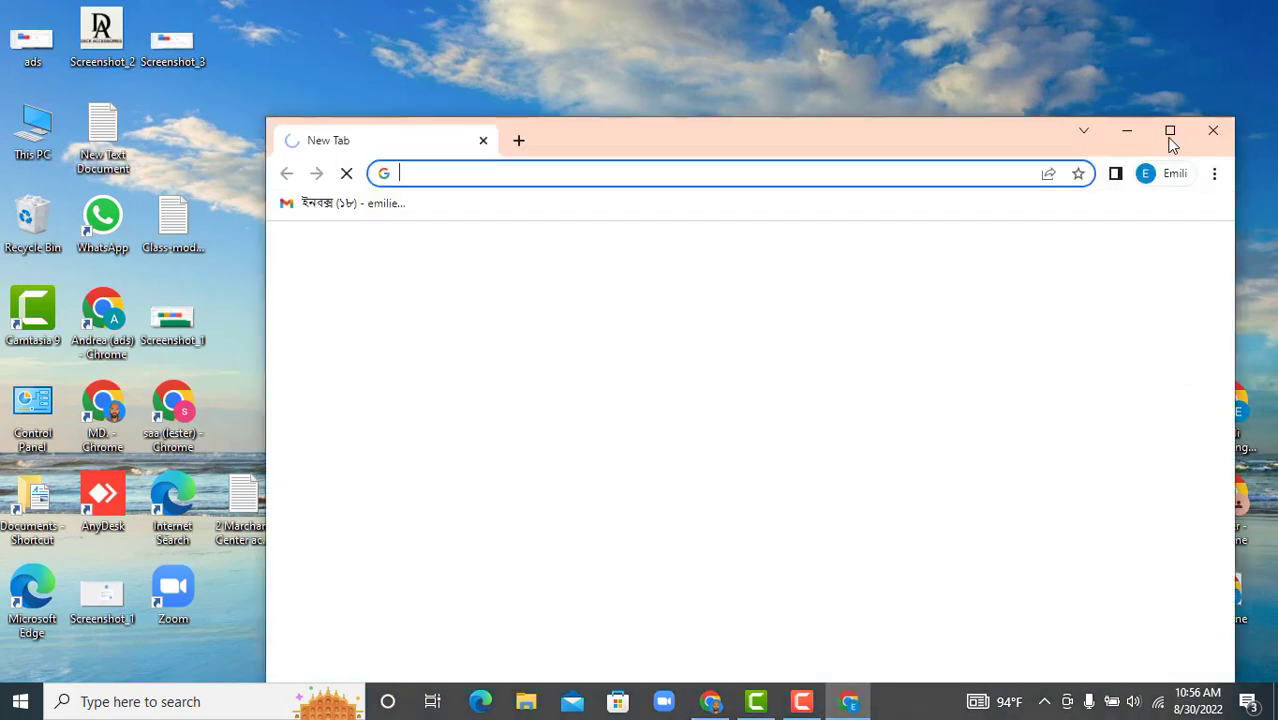
pyautogui.click(1170, 134)
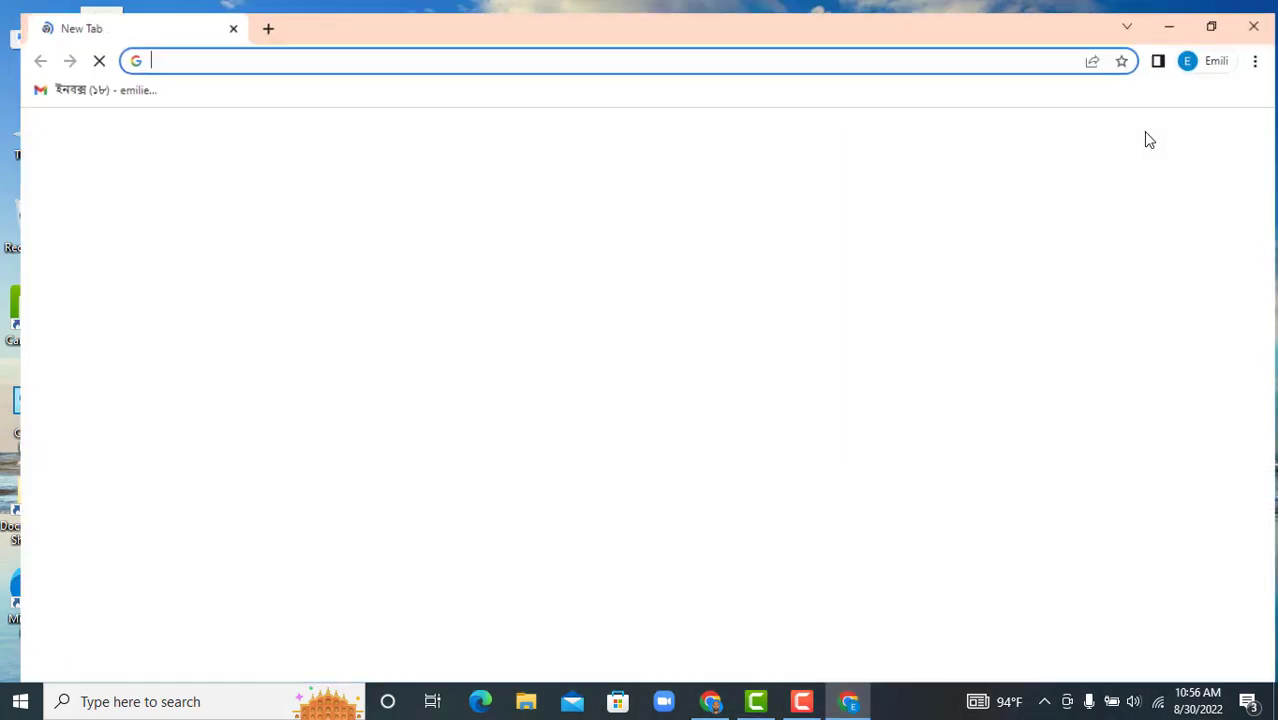
pyautogui.write('s')
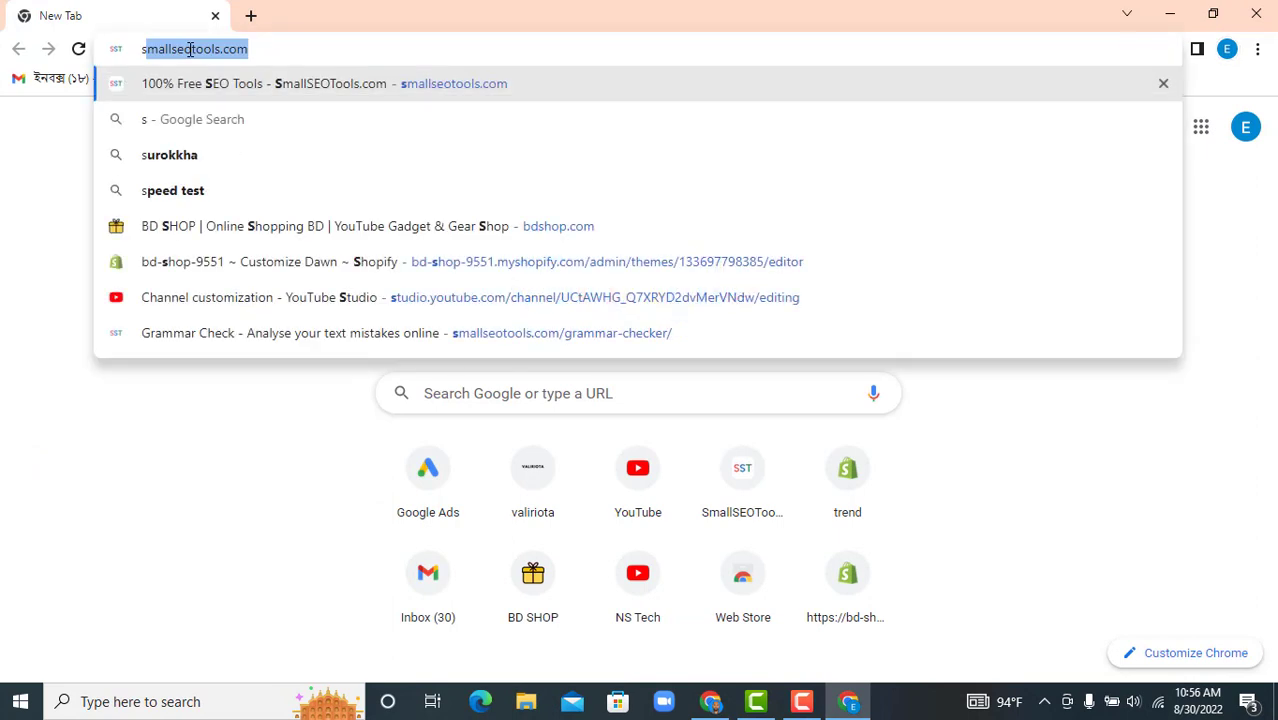
pyautogui.press('Return')
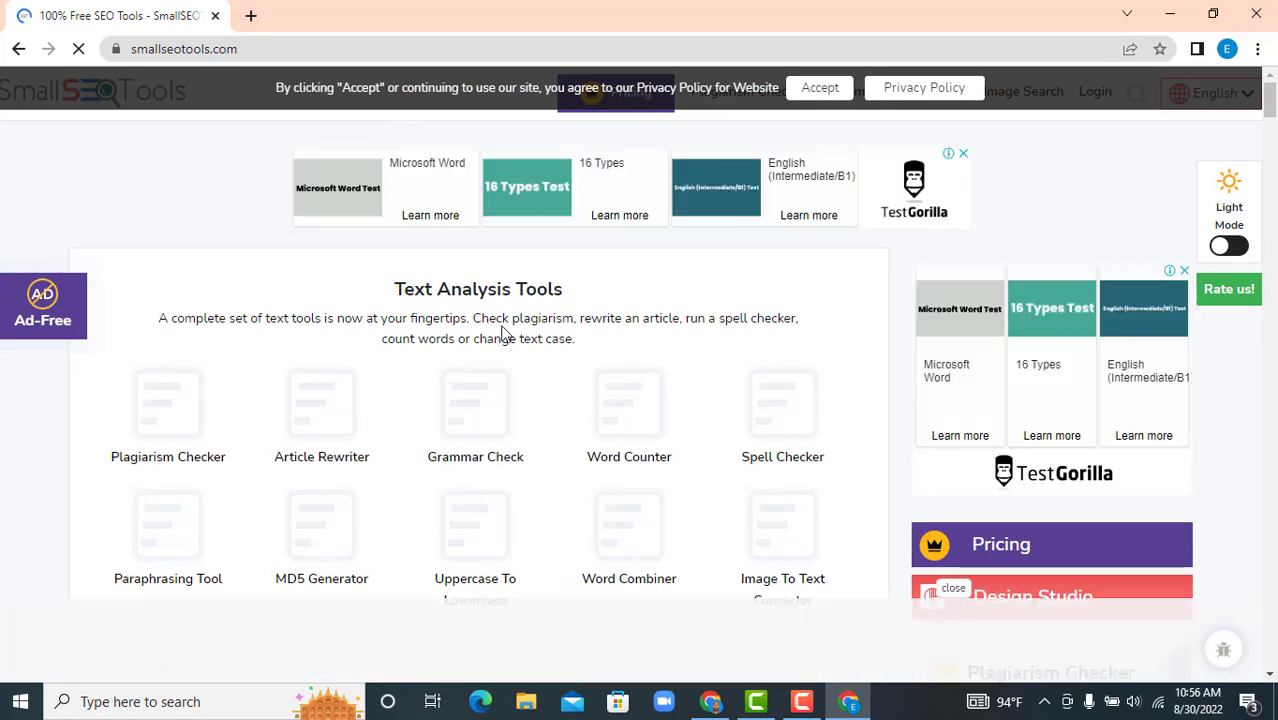
# - Open the Domain Authority Checker from the Domains Tools section in a new tab and place the cursor in its URL box
pyautogui.scroll(-5, 510, 324)
pyautogui.scroll(-15, 510, 324)
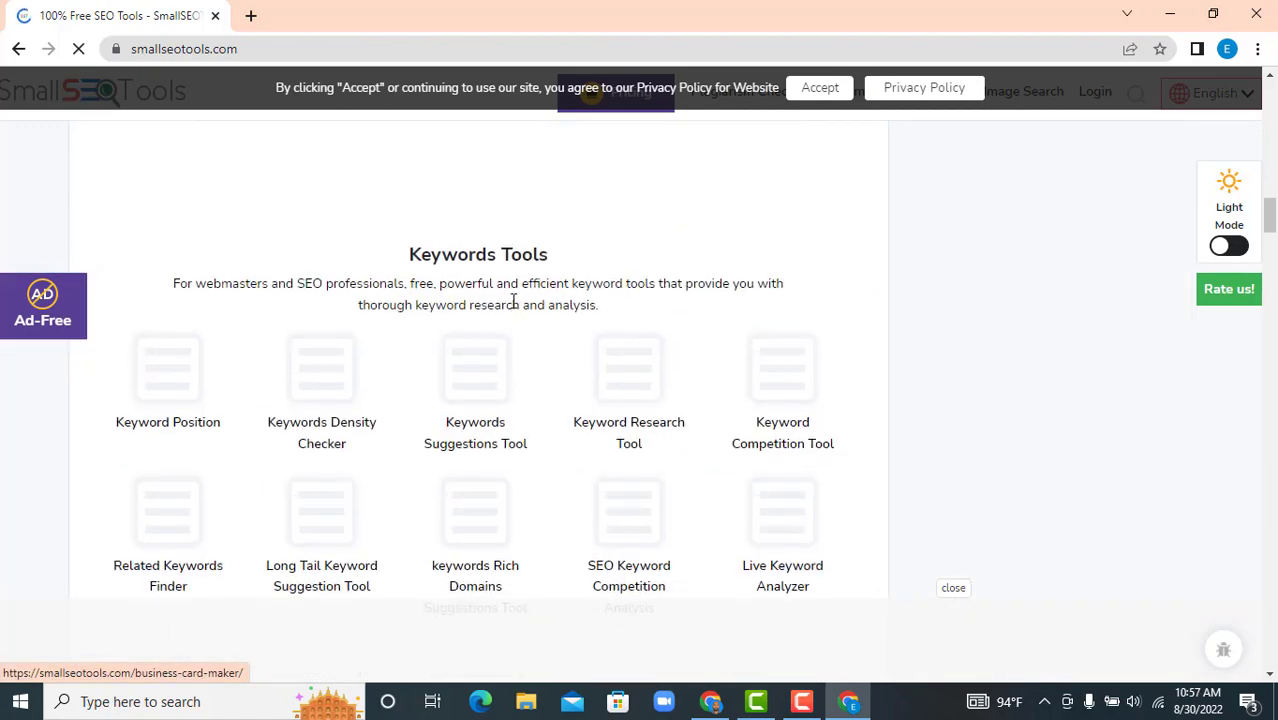
pyautogui.scroll(-6, 513, 308)
pyautogui.scroll(-15, 513, 308)
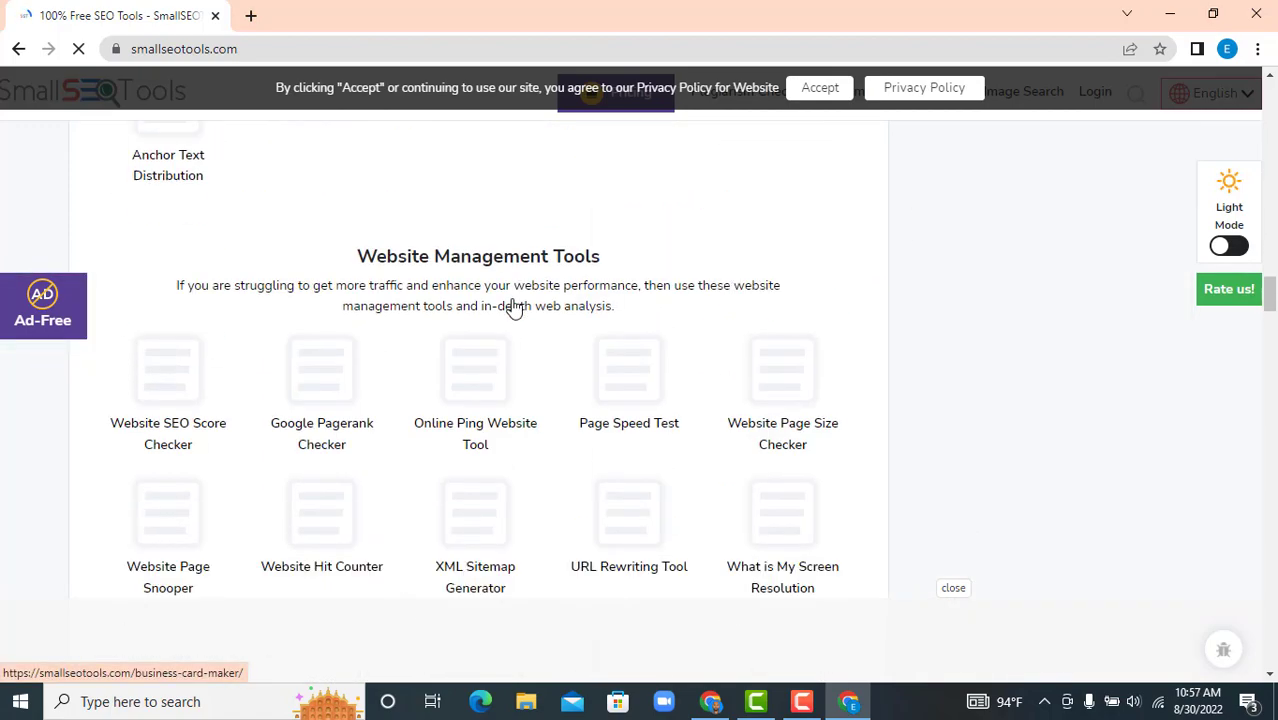
pyautogui.scroll(-15, 513, 308)
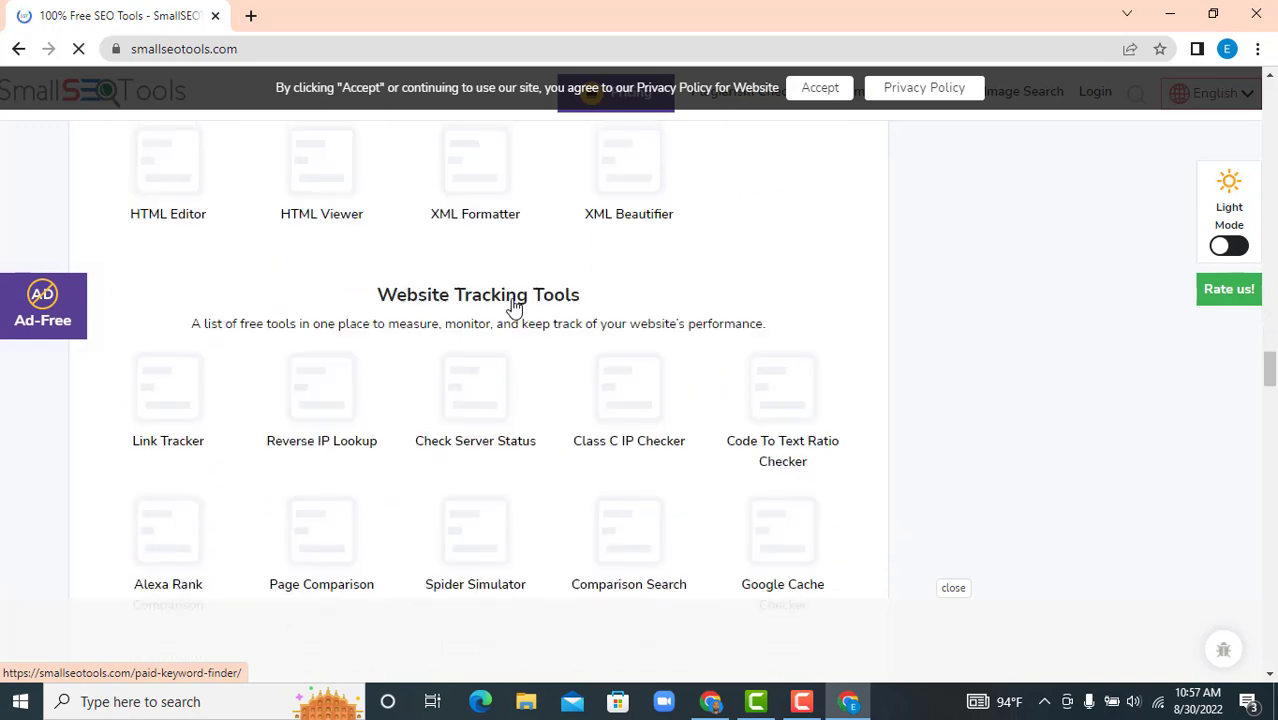
pyautogui.scroll(-7, 513, 306)
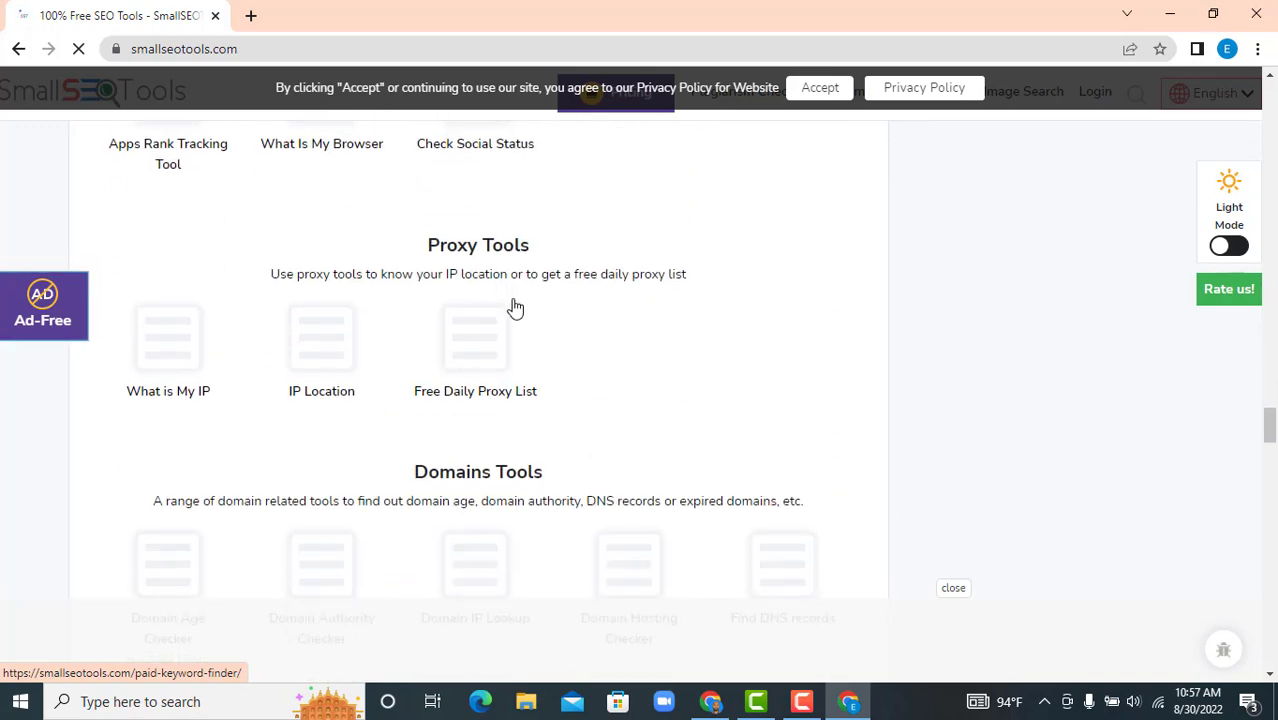
pyautogui.scroll(3, 513, 306)
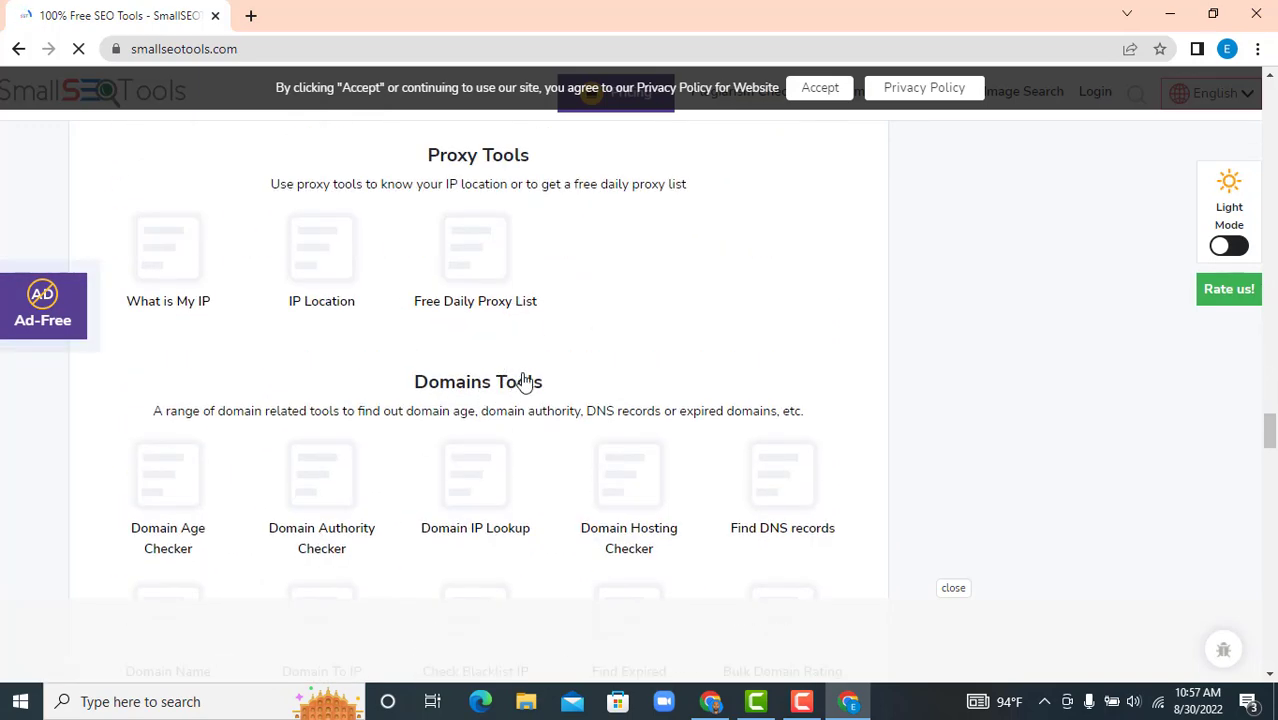
pyautogui.scroll(-2, 533, 372)
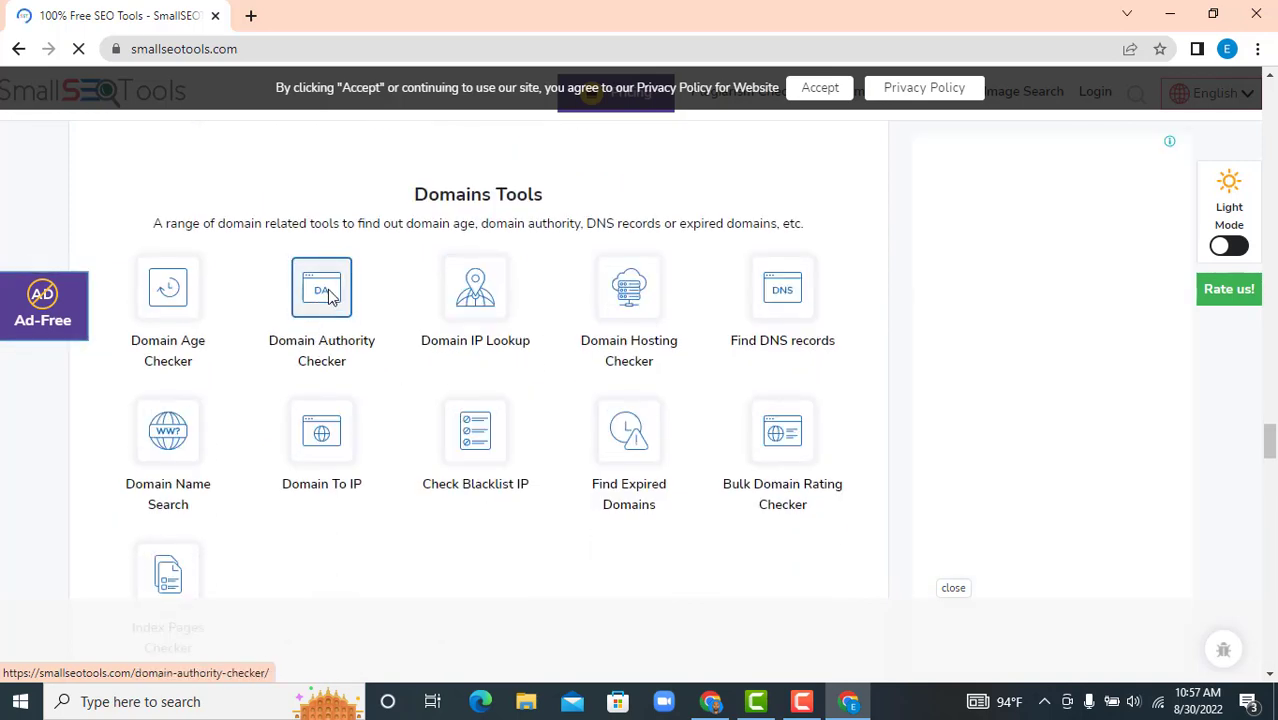
pyautogui.rightClick(328, 298)
pyautogui.click(385, 303)
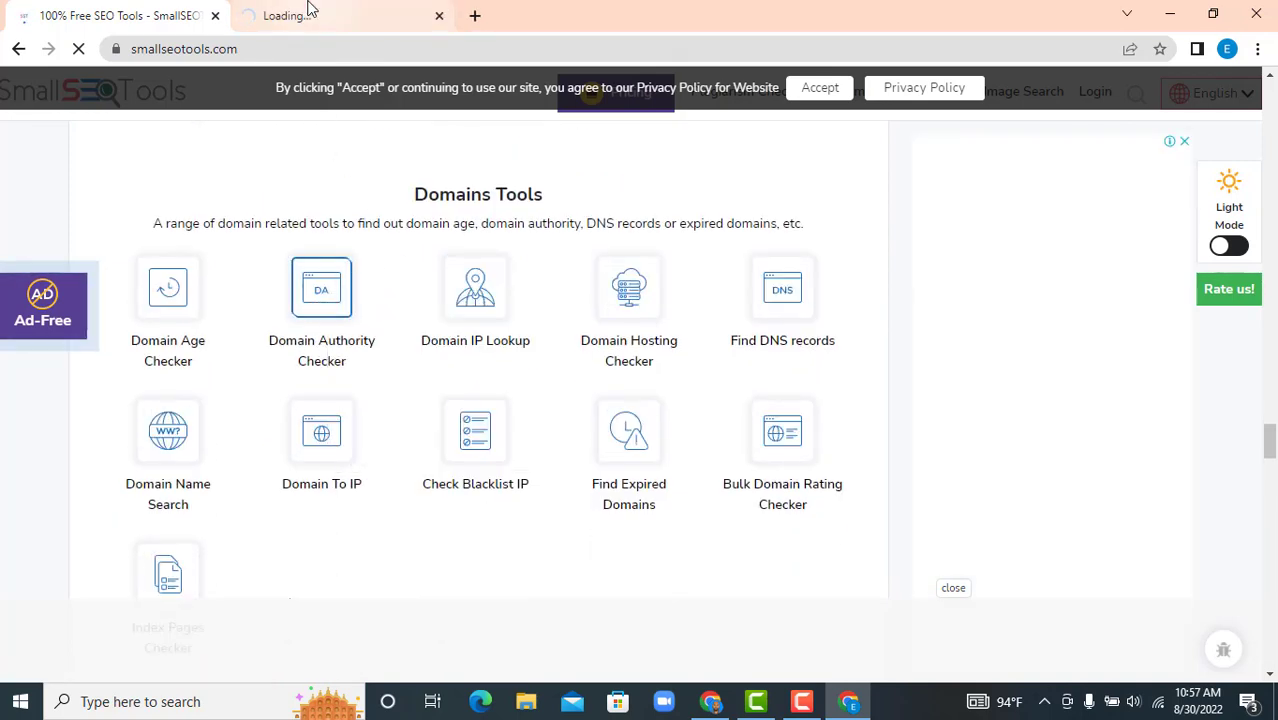
pyautogui.click(333, 10)
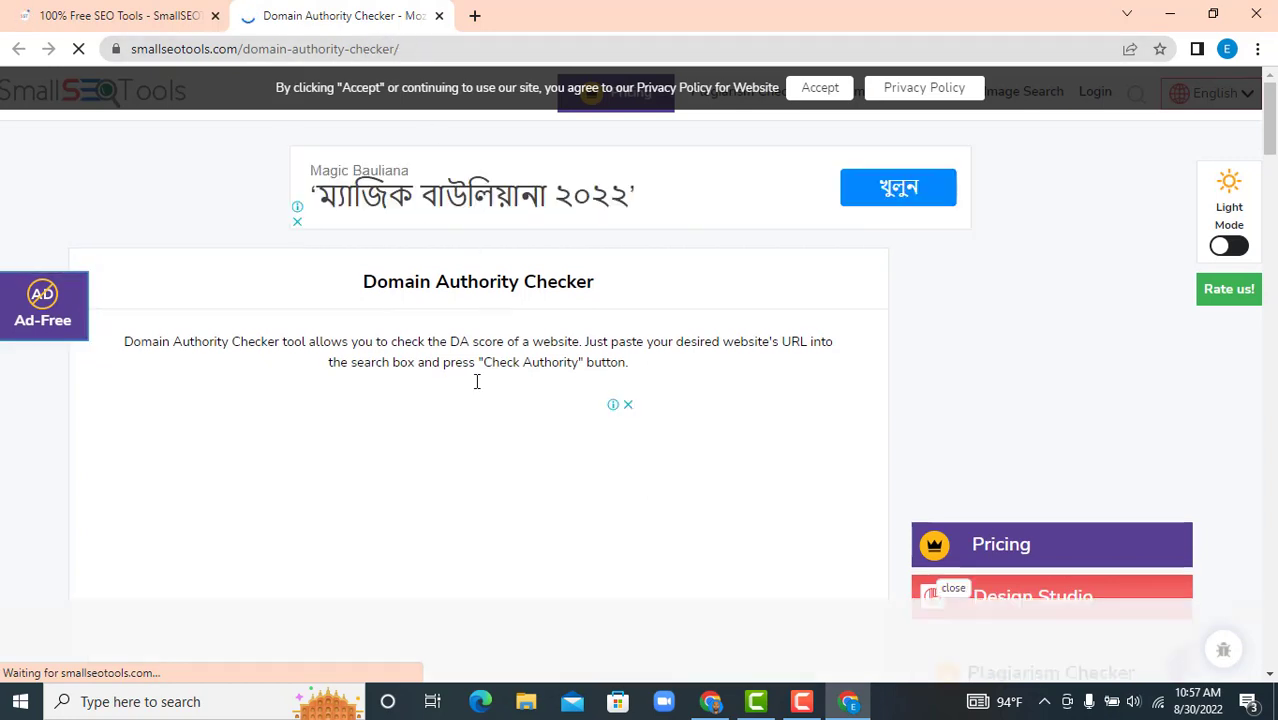
pyautogui.scroll(-4, 480, 378)
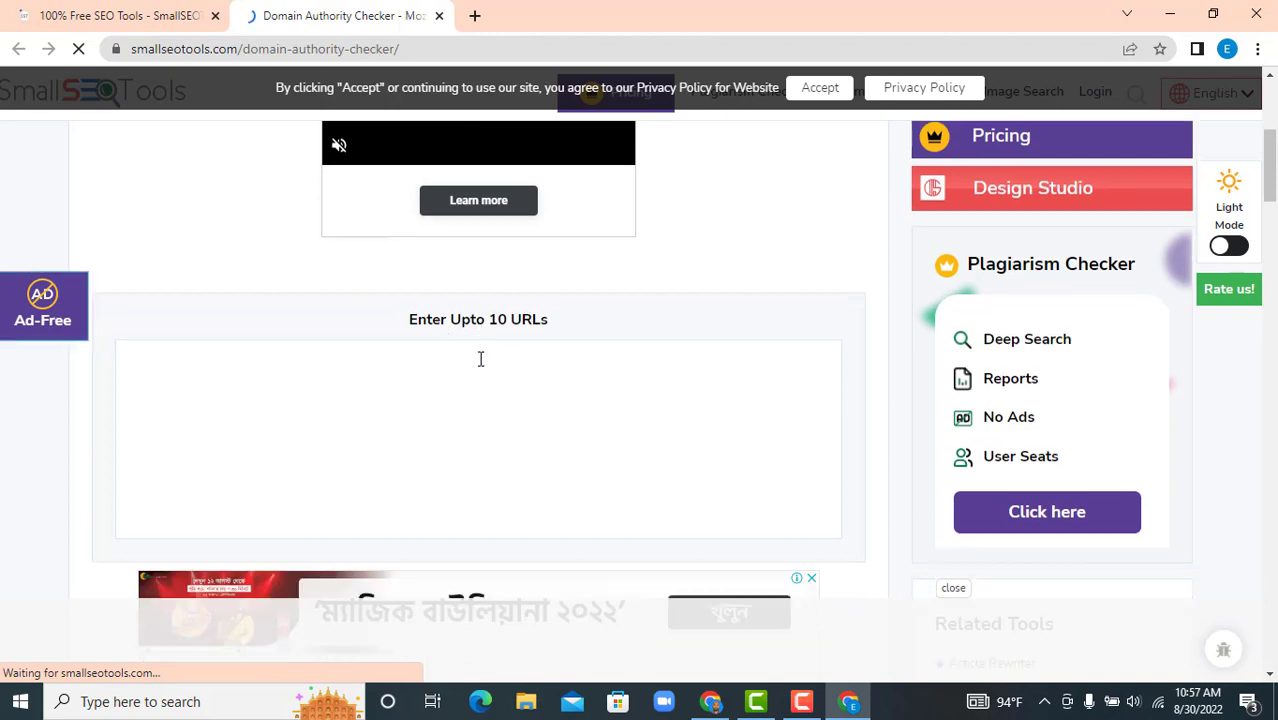
pyautogui.click(459, 343)
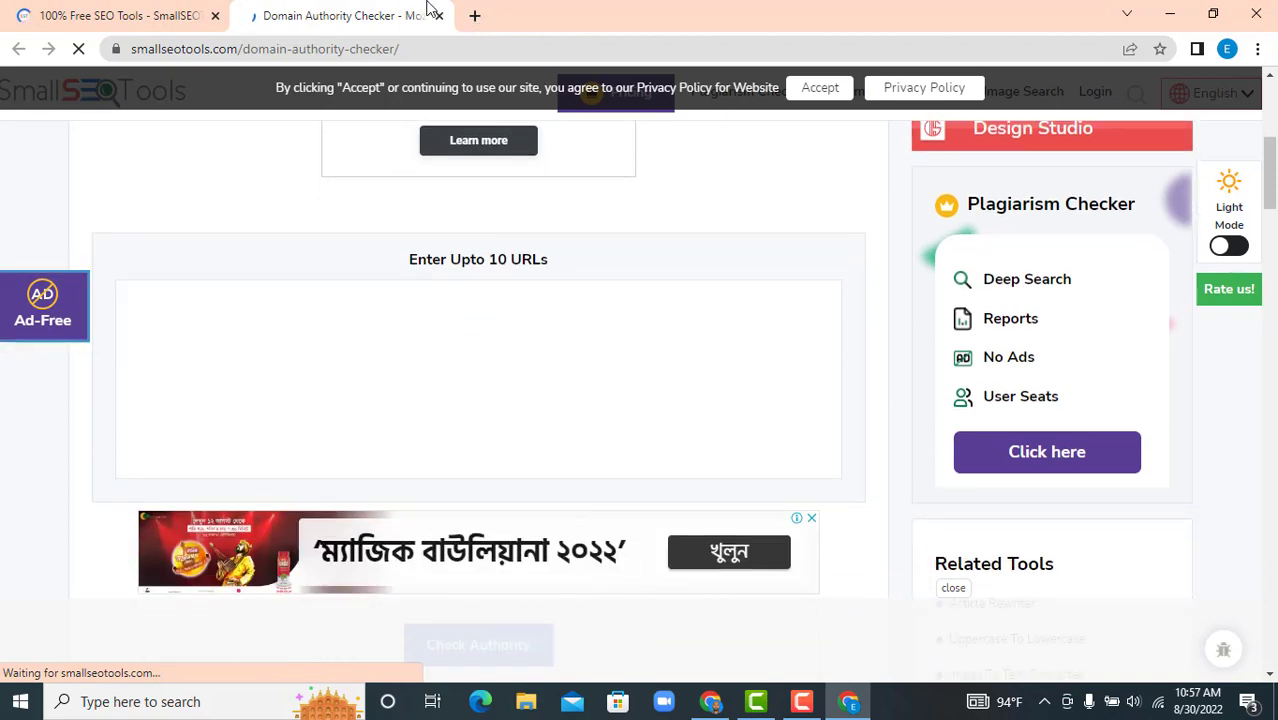
# - Enter bdshop.com as the address in another new tab and copy the full address
pyautogui.click(475, 15)
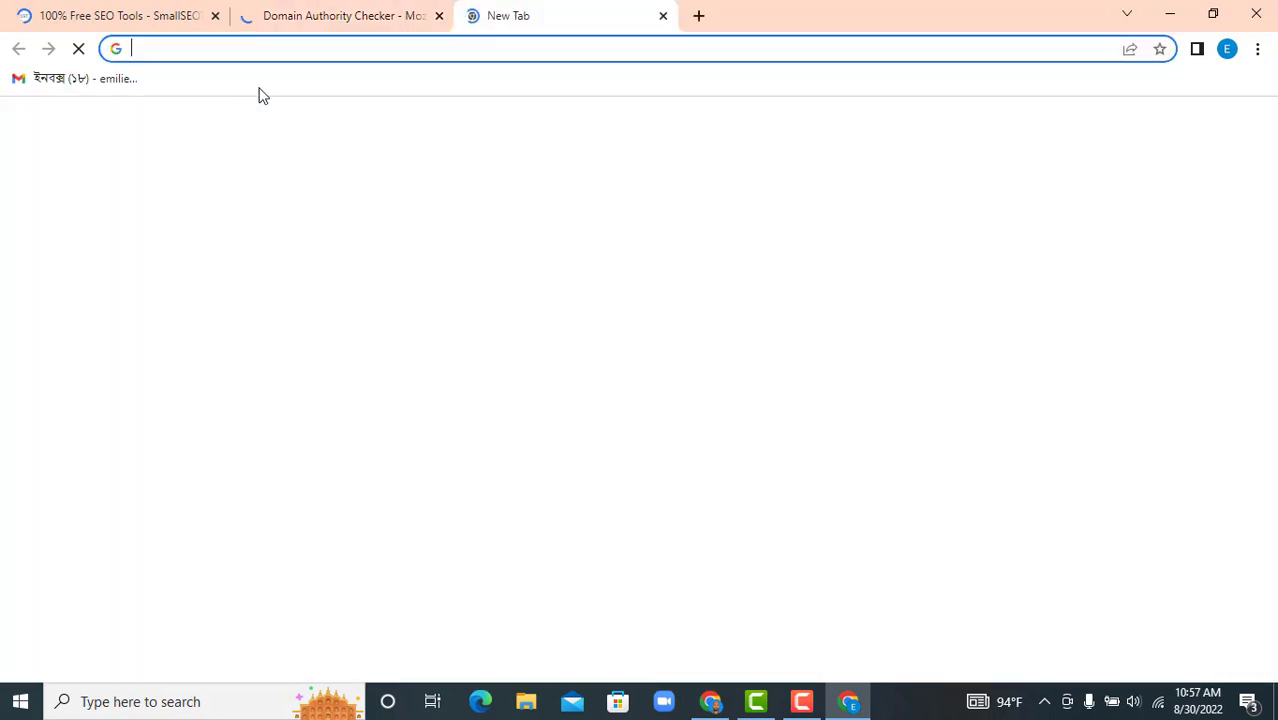
pyautogui.click(339, 50)
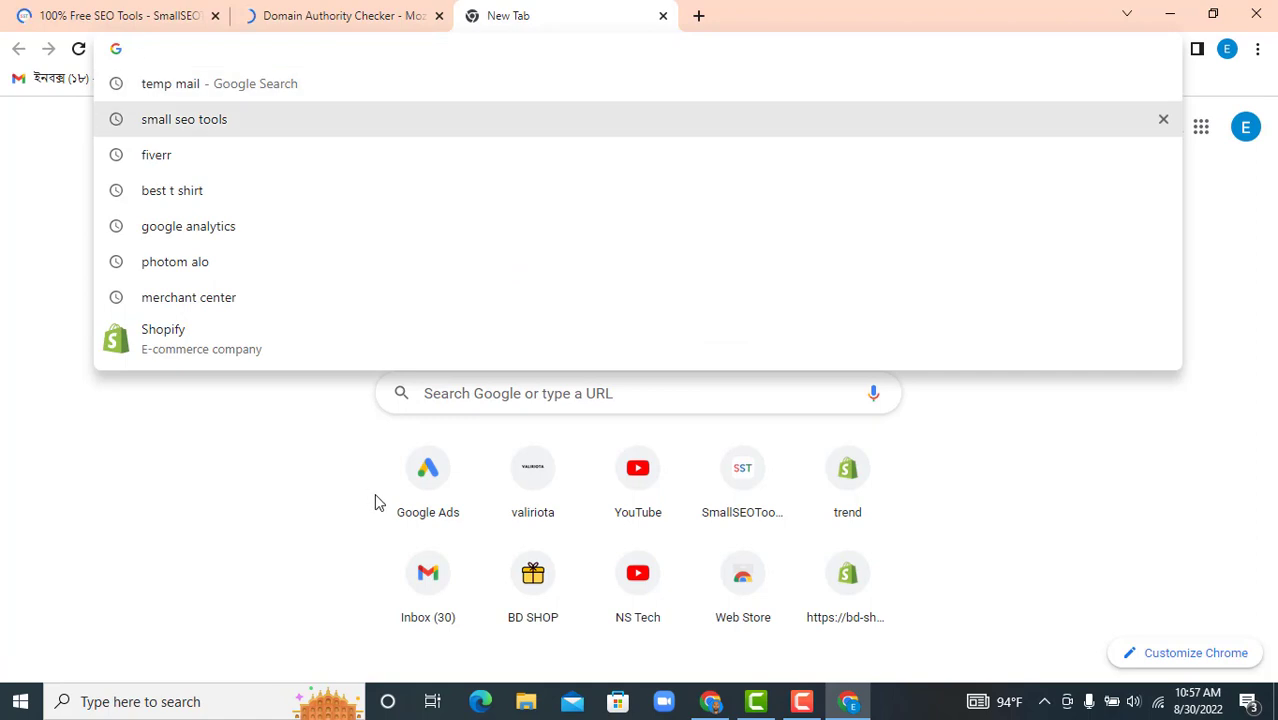
pyautogui.click(274, 490)
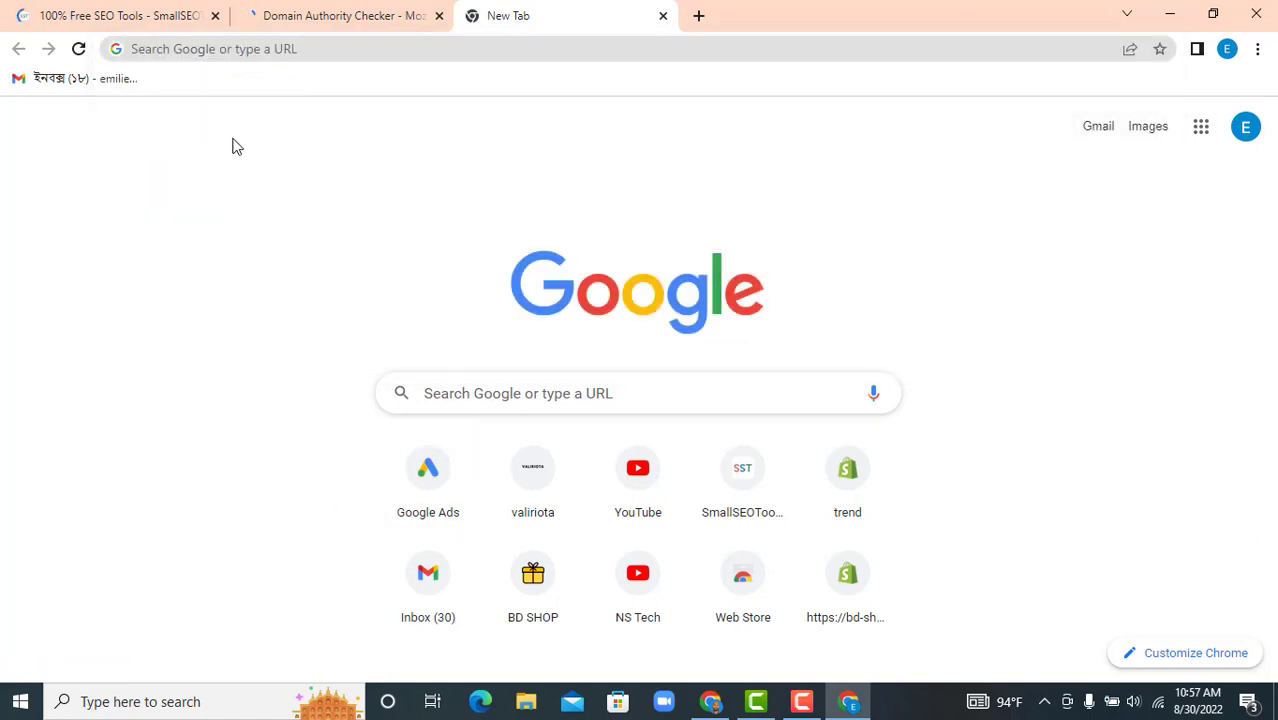
pyautogui.click(207, 50)
pyautogui.write('b')
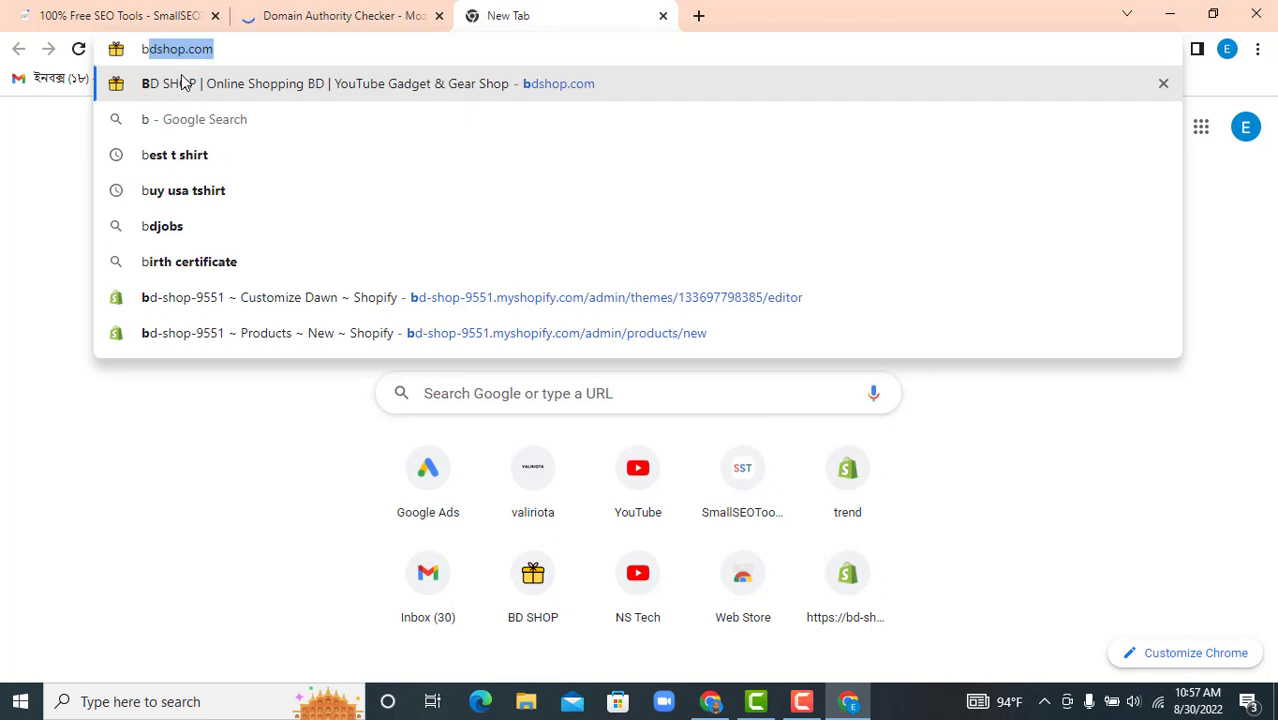
pyautogui.click(241, 49)
pyautogui.tripleClick(241, 49)
pyautogui.rightClick(241, 49)
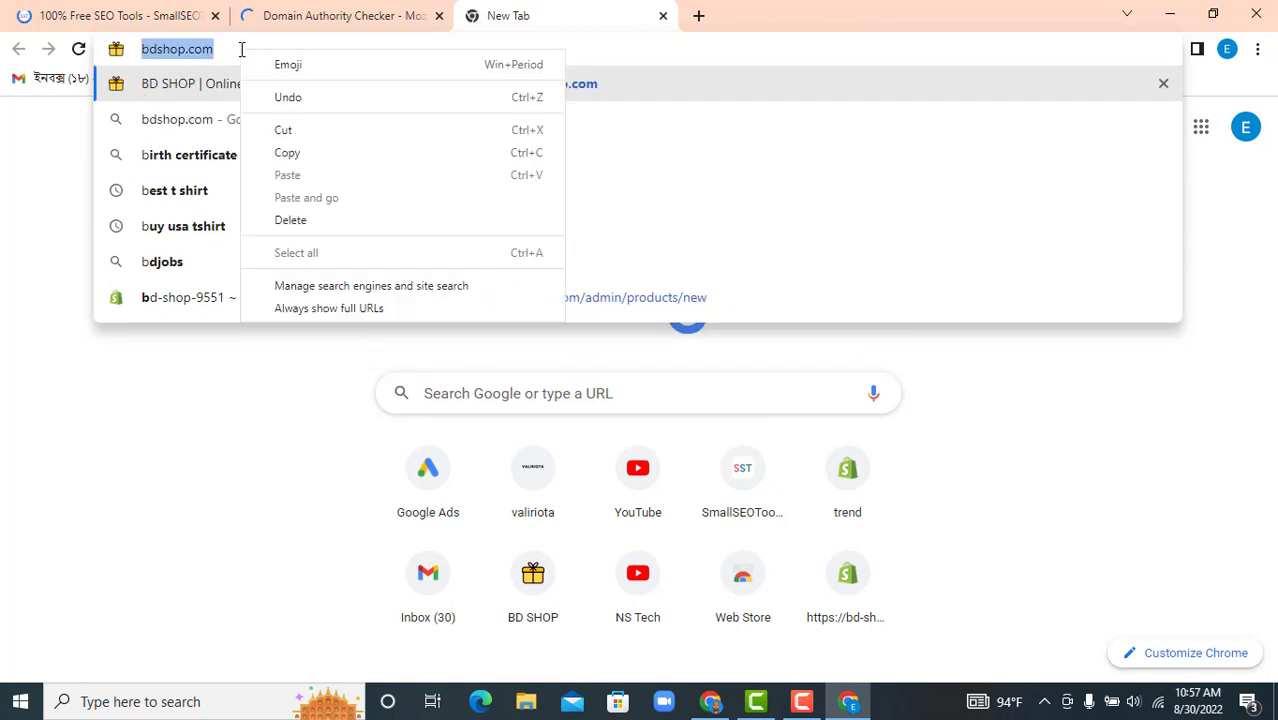
pyautogui.click(288, 153)
pyautogui.click(310, 14)
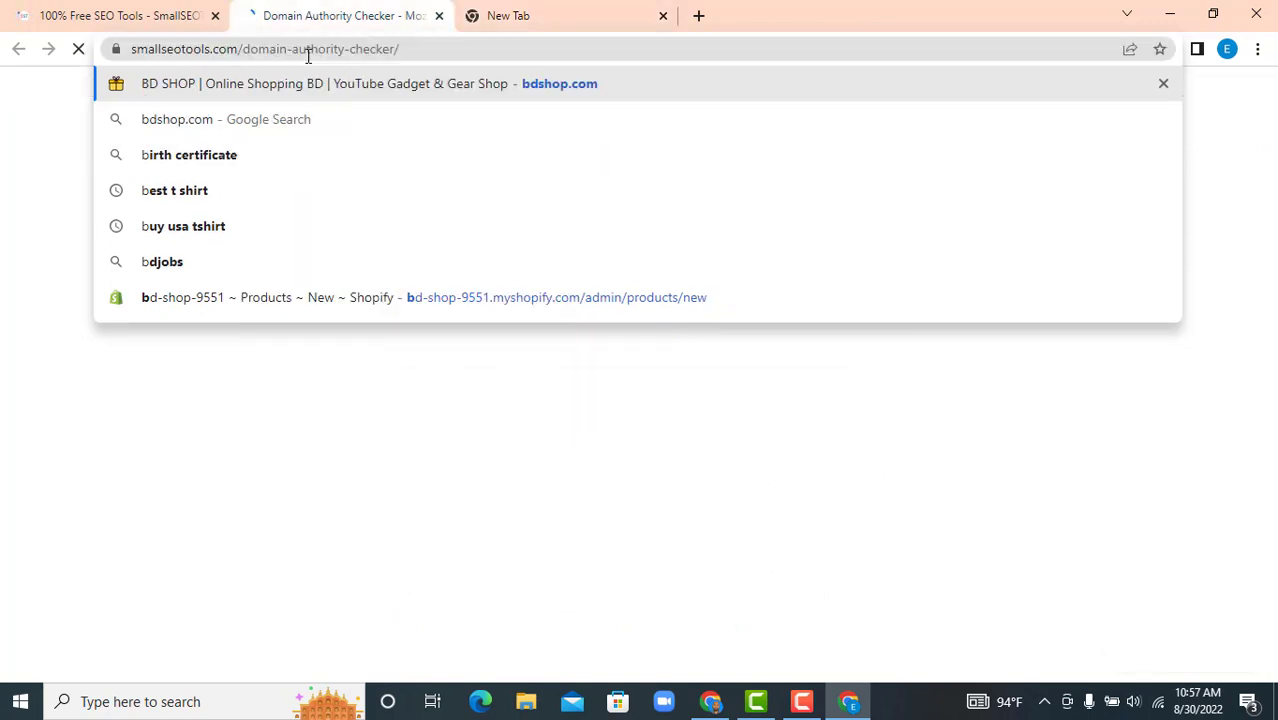
pyautogui.click(362, 355)
pyautogui.rightClick(358, 350)
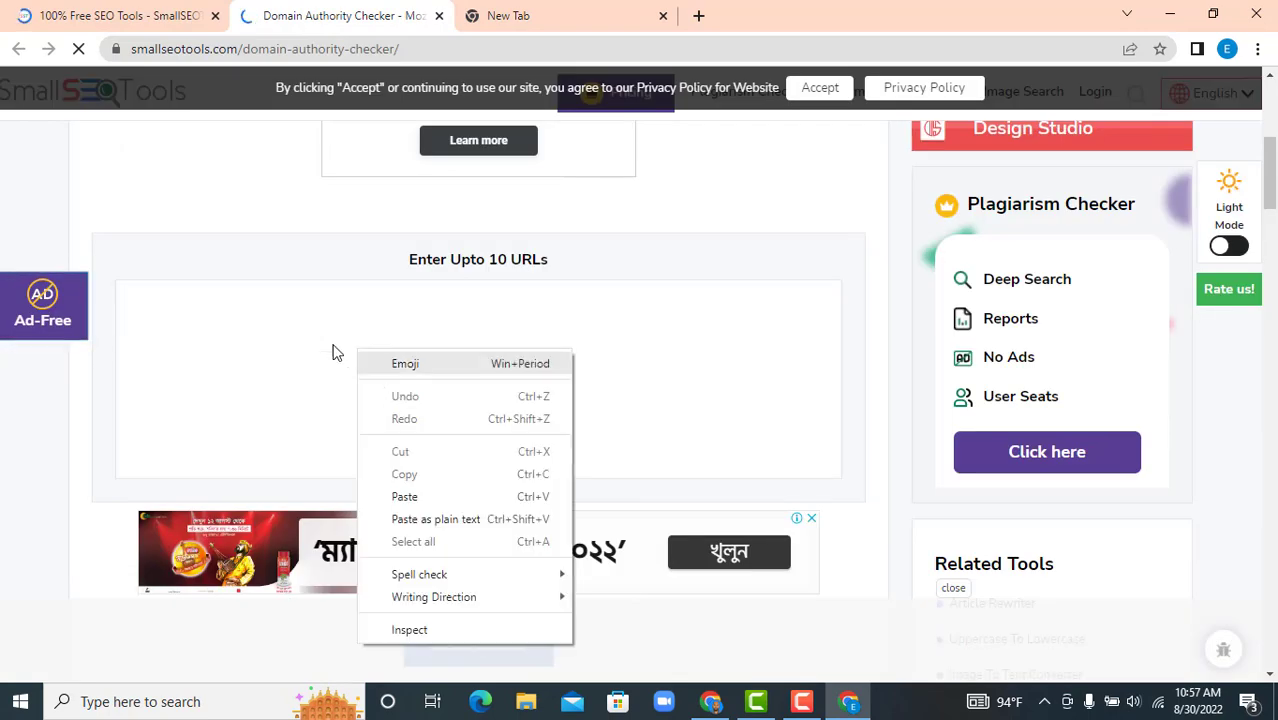
pyautogui.click(405, 497)
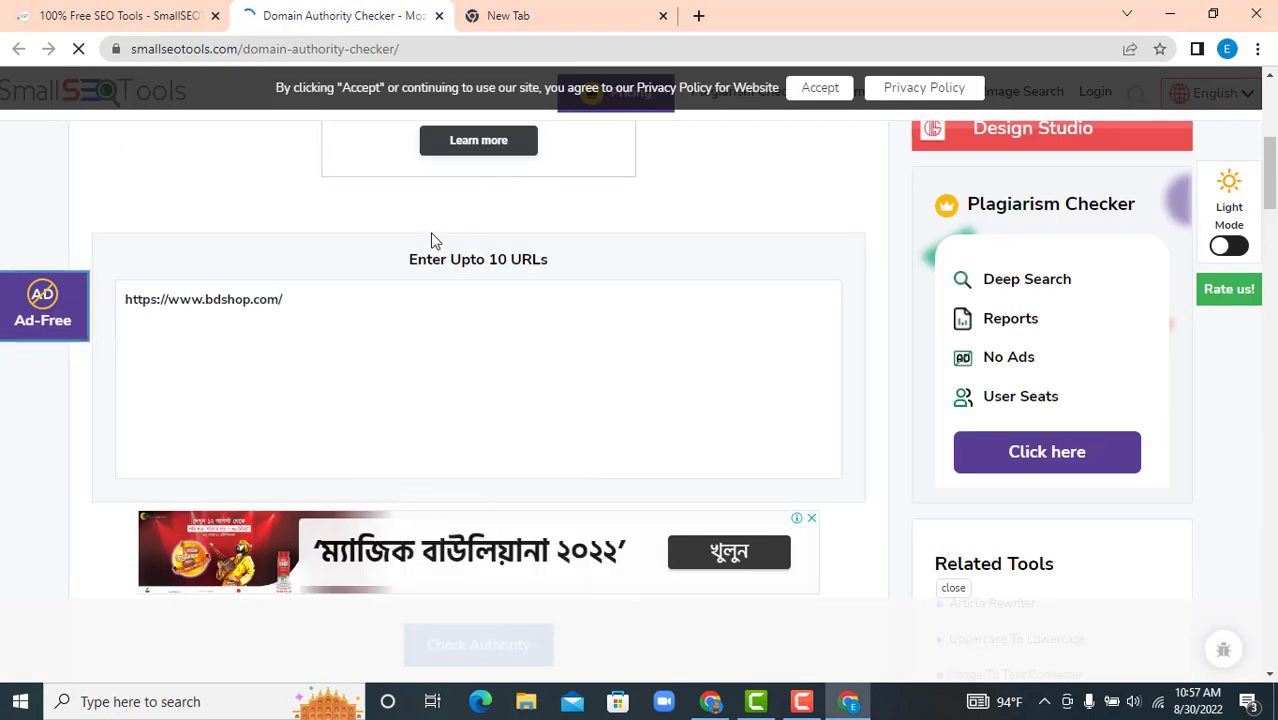
# - Open the valiriota shortcut site in a new tab and copy its address
pyautogui.click(551, 8)
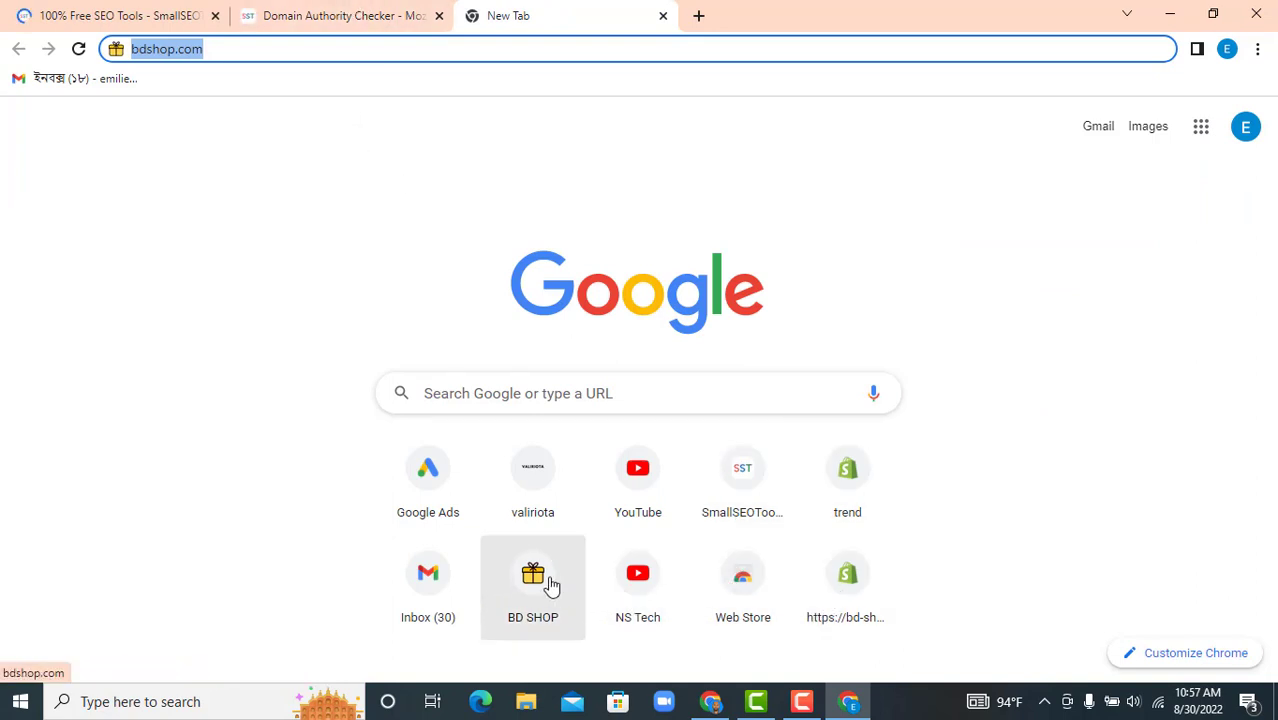
pyautogui.rightClick(532, 476)
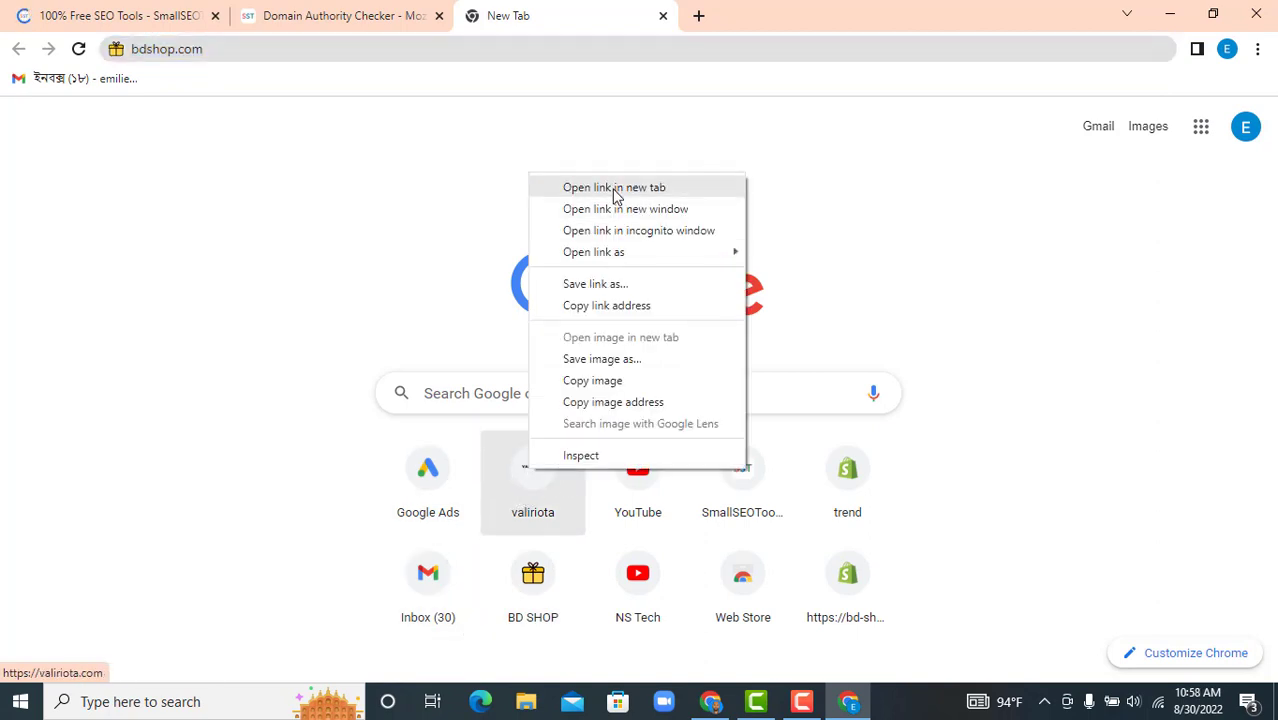
pyautogui.click(615, 189)
pyautogui.click(752, 16)
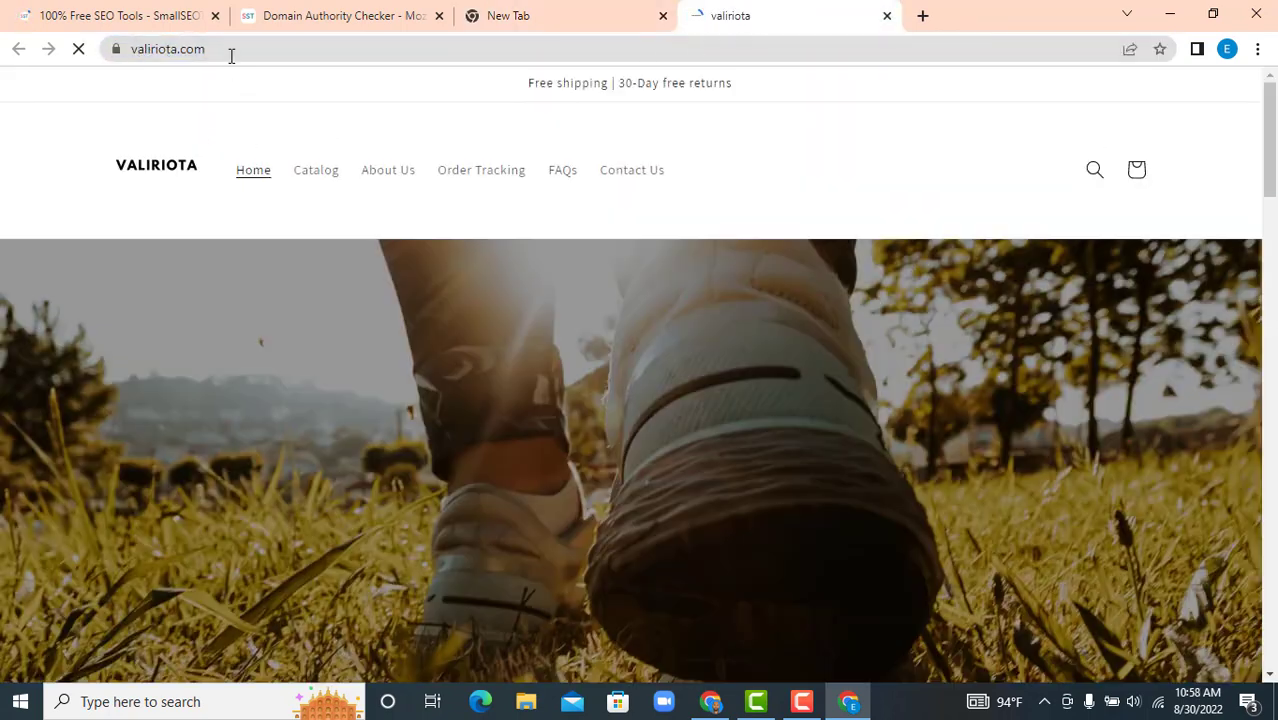
pyautogui.click(248, 46)
pyautogui.click(257, 46)
pyautogui.tripleClick(257, 46)
pyautogui.rightClick(257, 46)
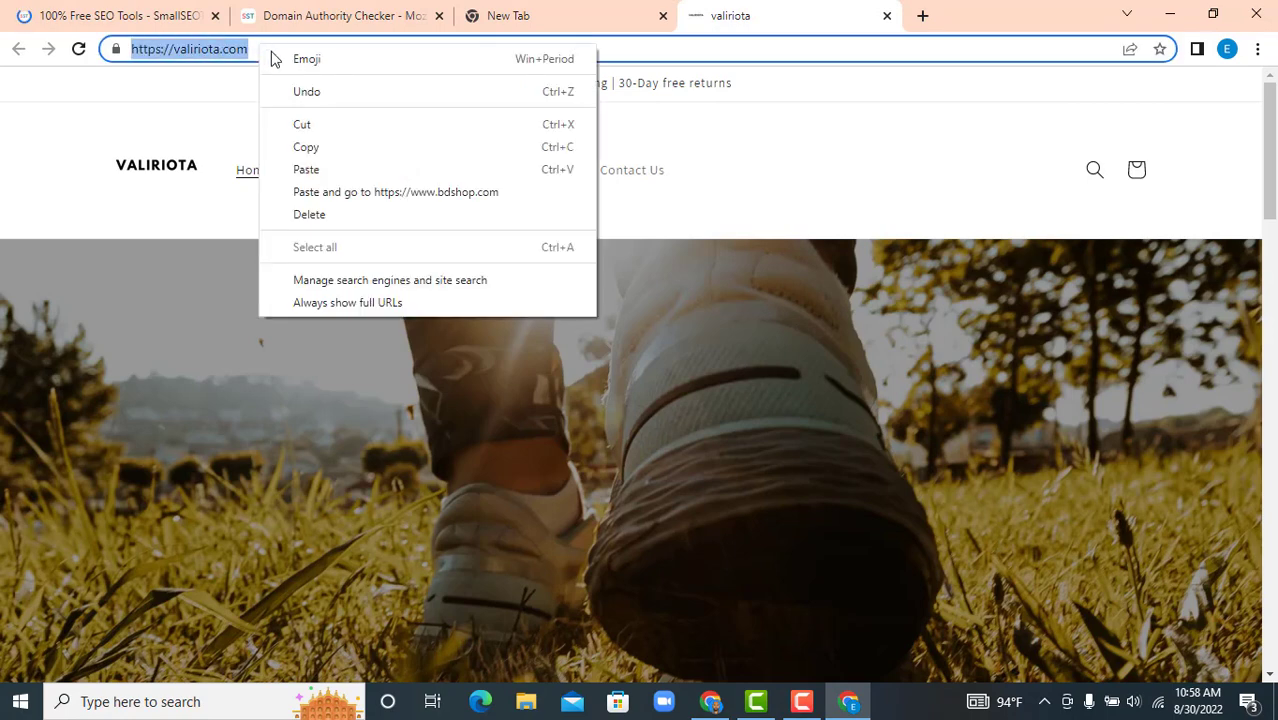
pyautogui.click(325, 150)
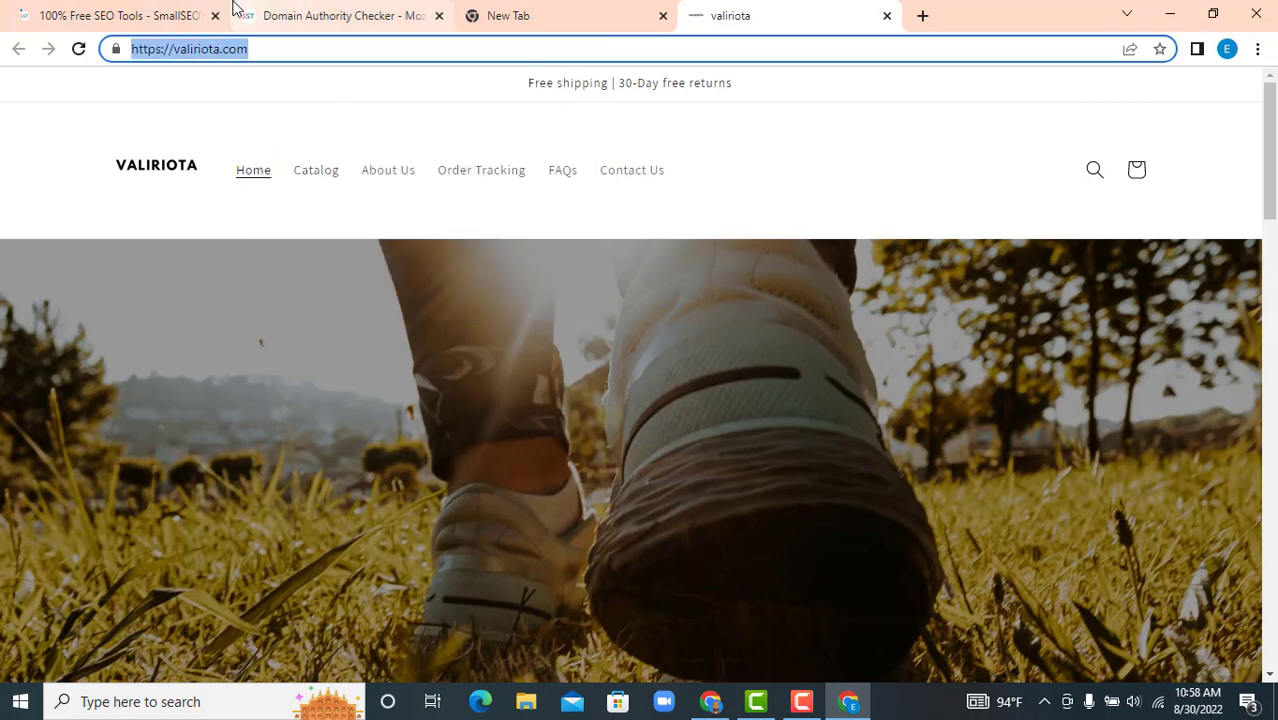
pyautogui.click(288, 16)
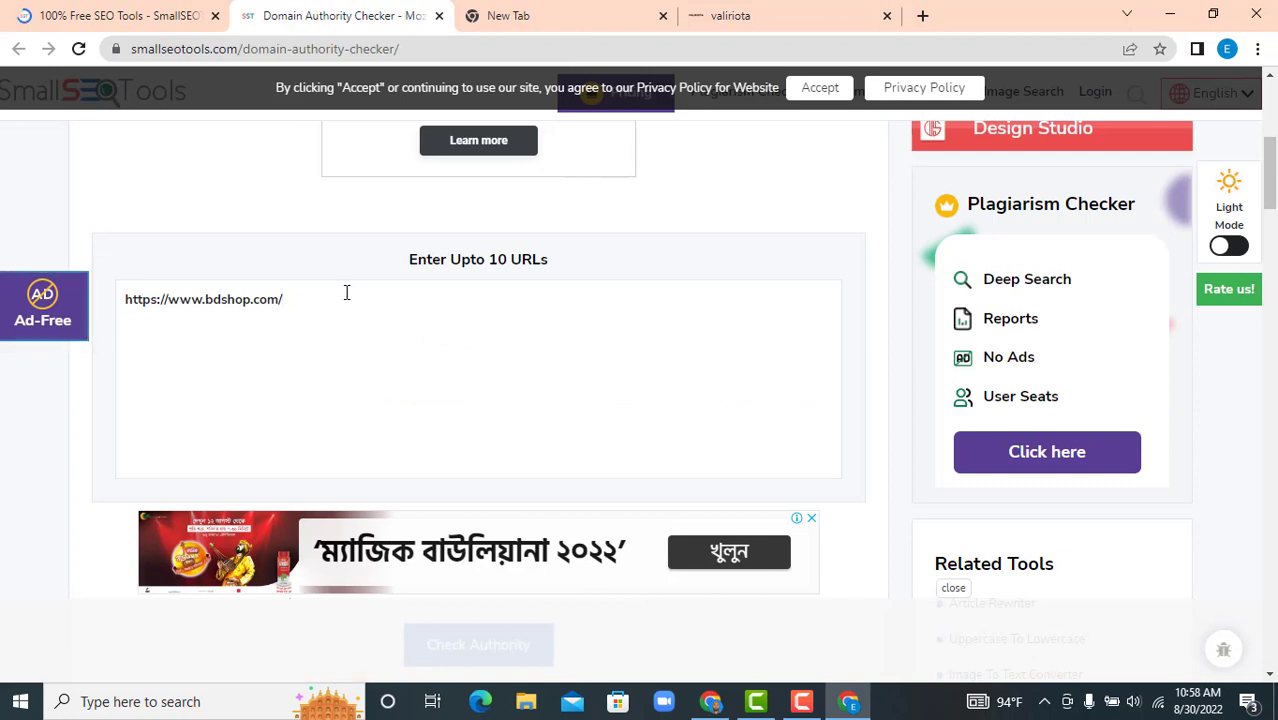
pyautogui.press('Return')
pyautogui.hotkey('ctrl', 'v')
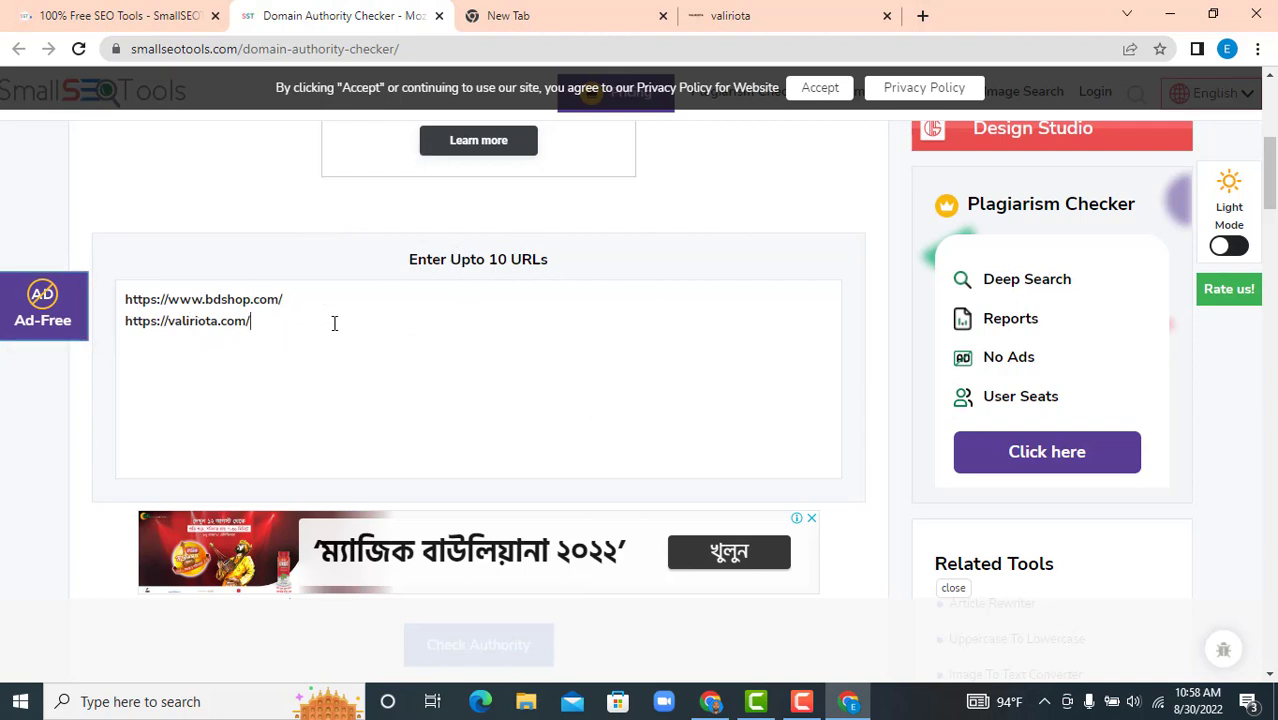
pyautogui.scroll(-4, 340, 322)
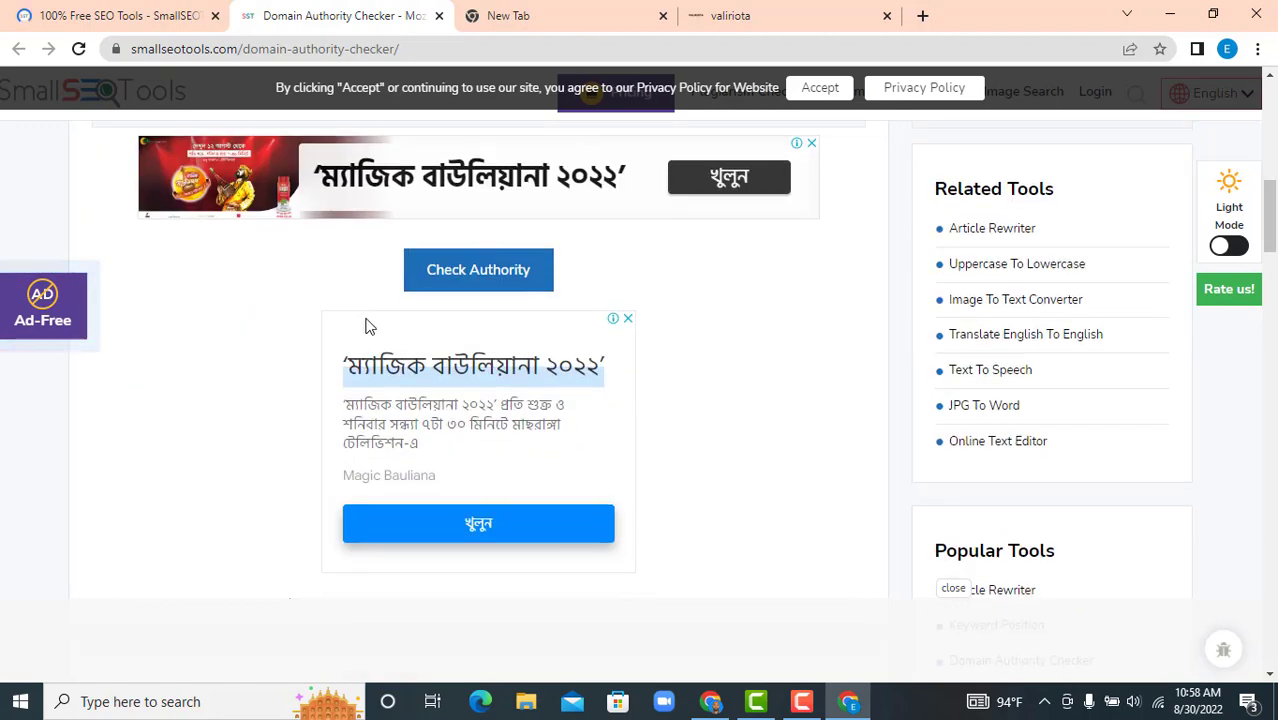
pyautogui.click(490, 279)
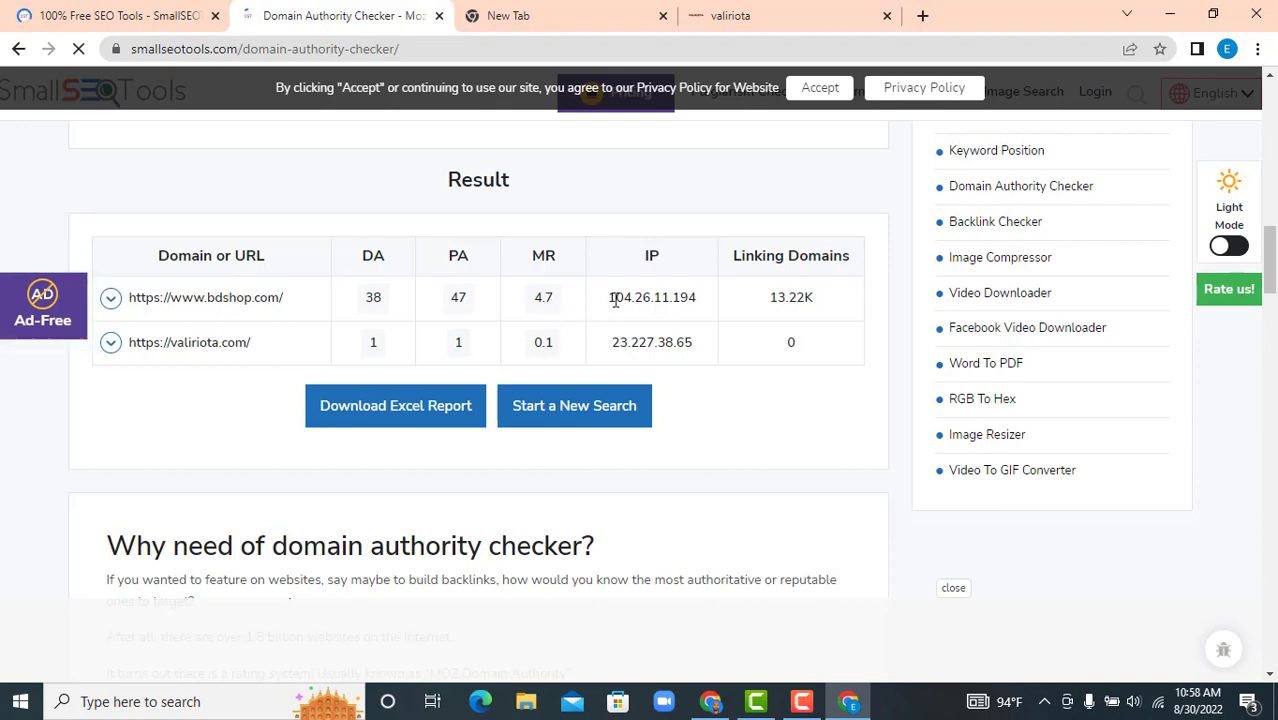
# - Examine the IP and linking domains values for bdshop.com in the result table
pyautogui.moveTo(641, 300); pyautogui.dragTo(690, 296)
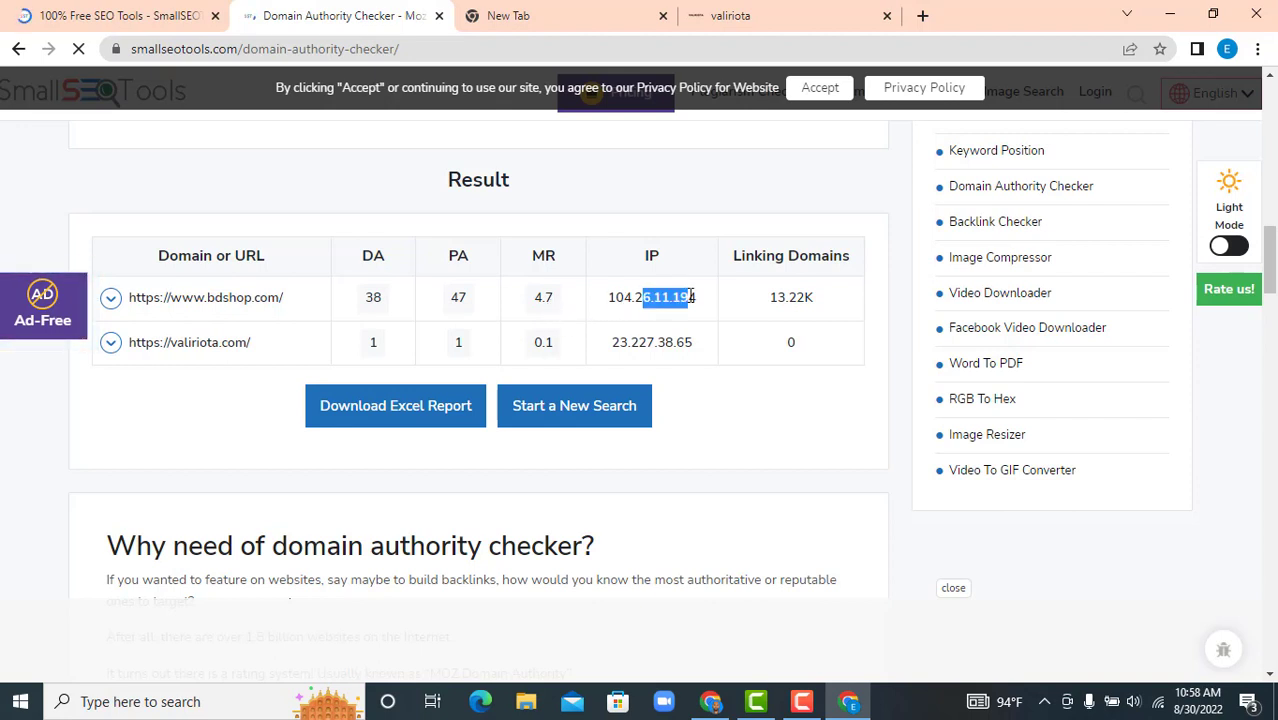
pyautogui.click(776, 298)
pyautogui.moveTo(762, 306); pyautogui.dragTo(809, 300)
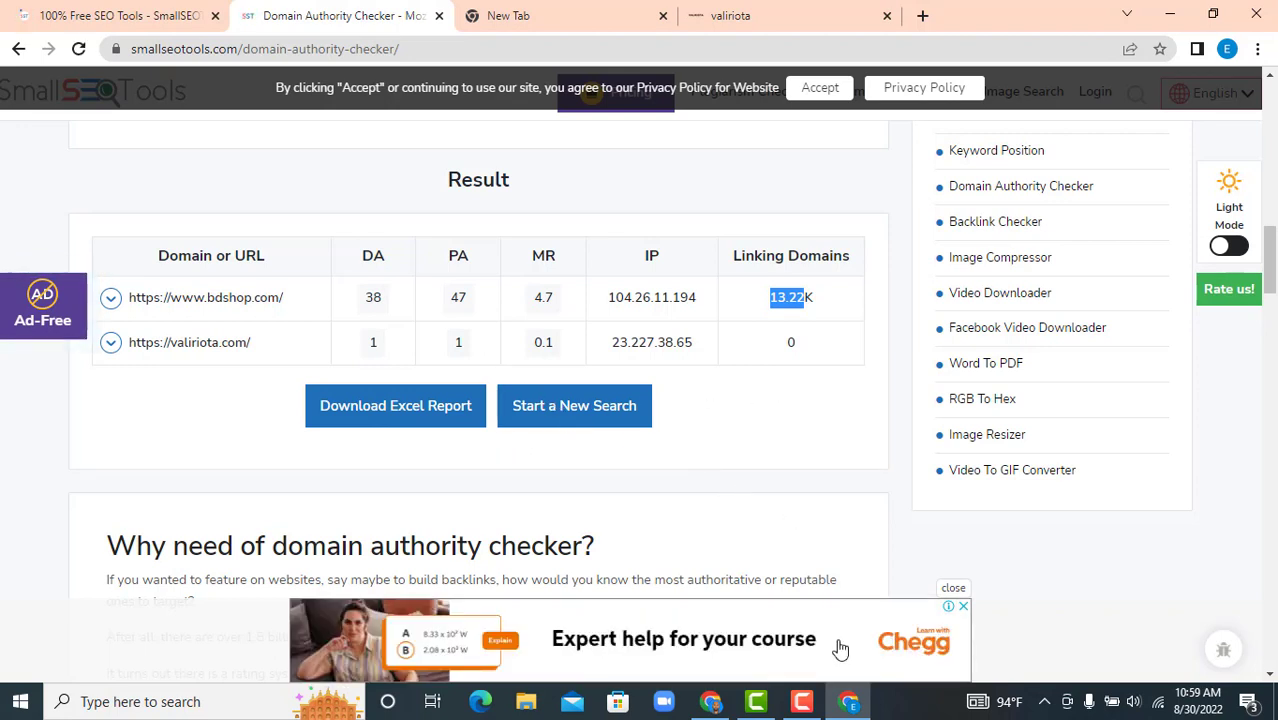
pyautogui.click(802, 701)
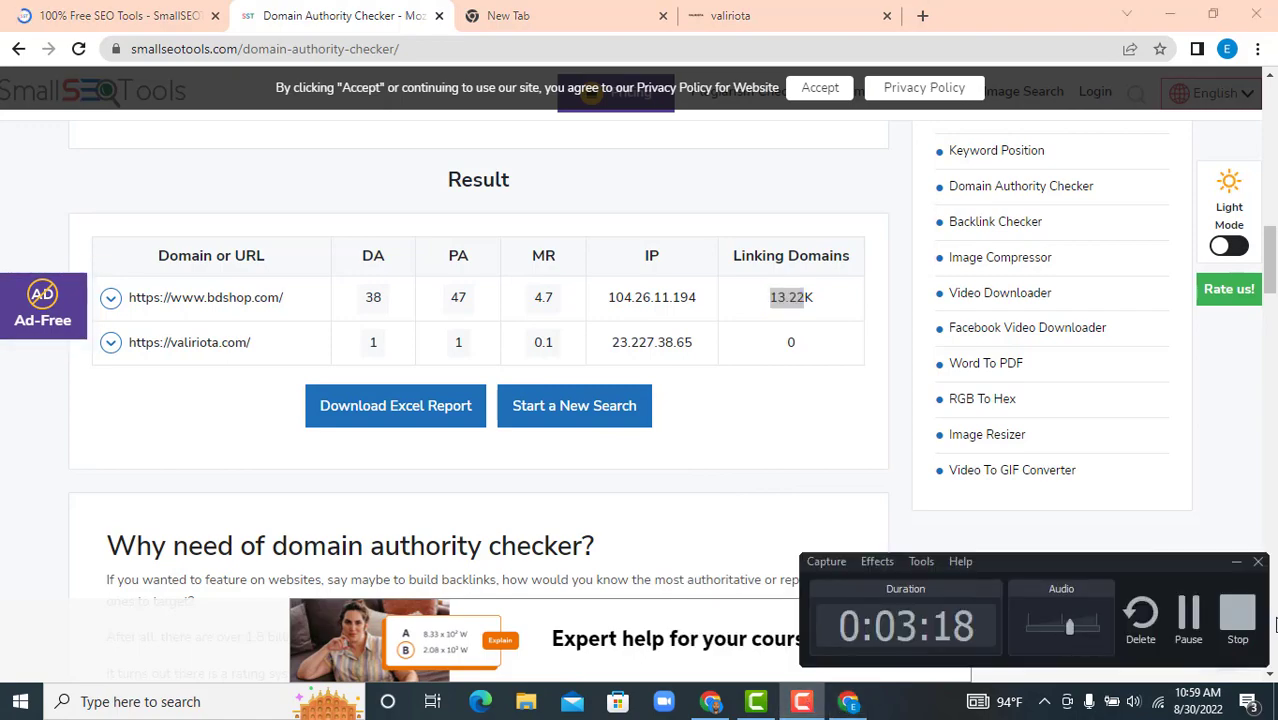